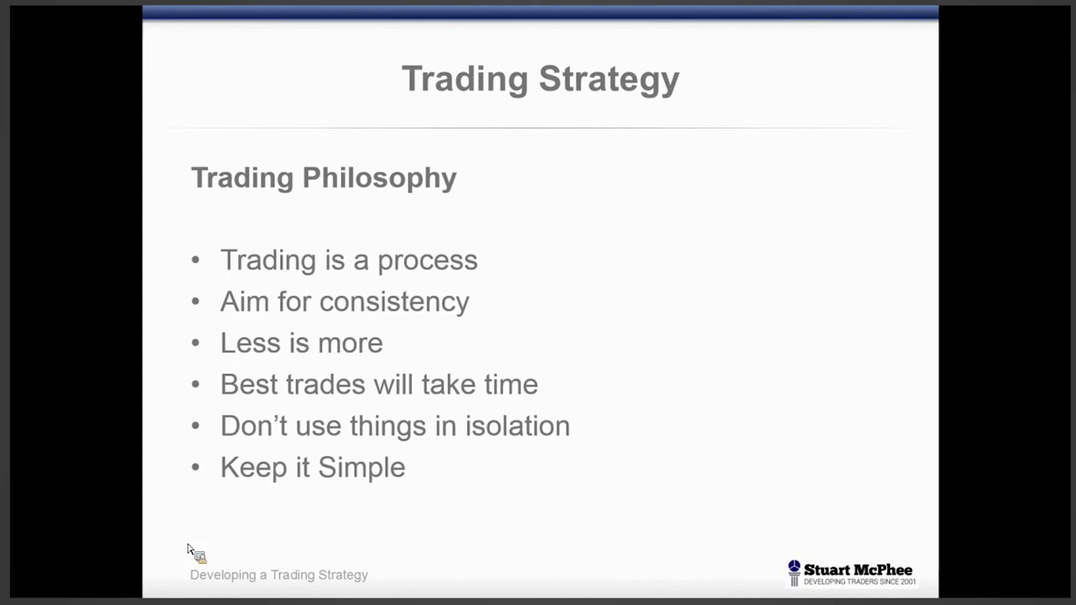
Step: Switch to MetaStock and zoom the Boston Properties chart in on the price bars from mid-December to February
key("alt+Tab")
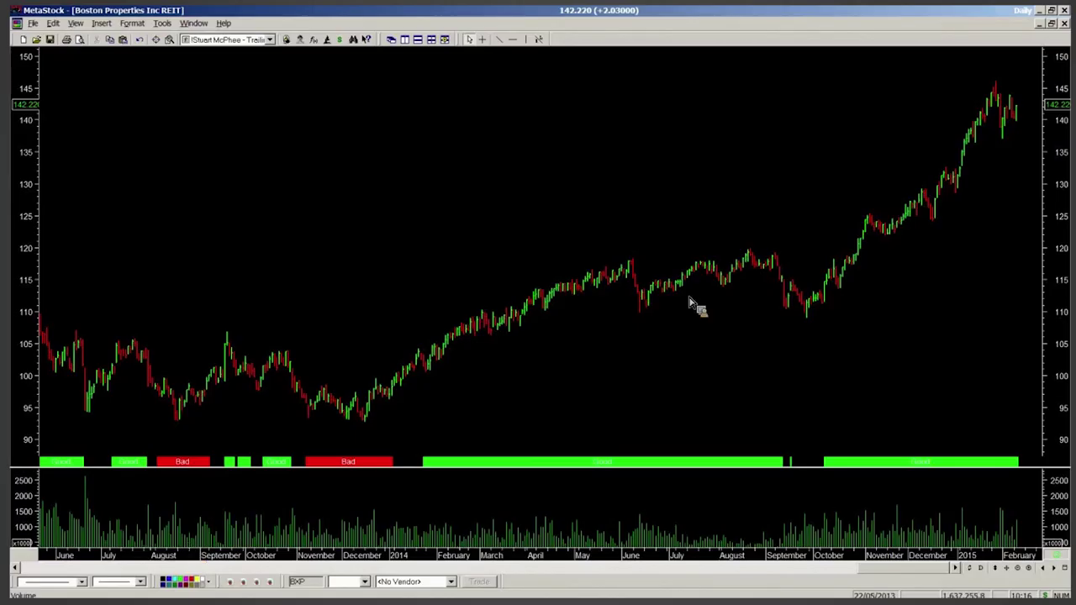
left_click(1027, 570)
left_click(1028, 569)
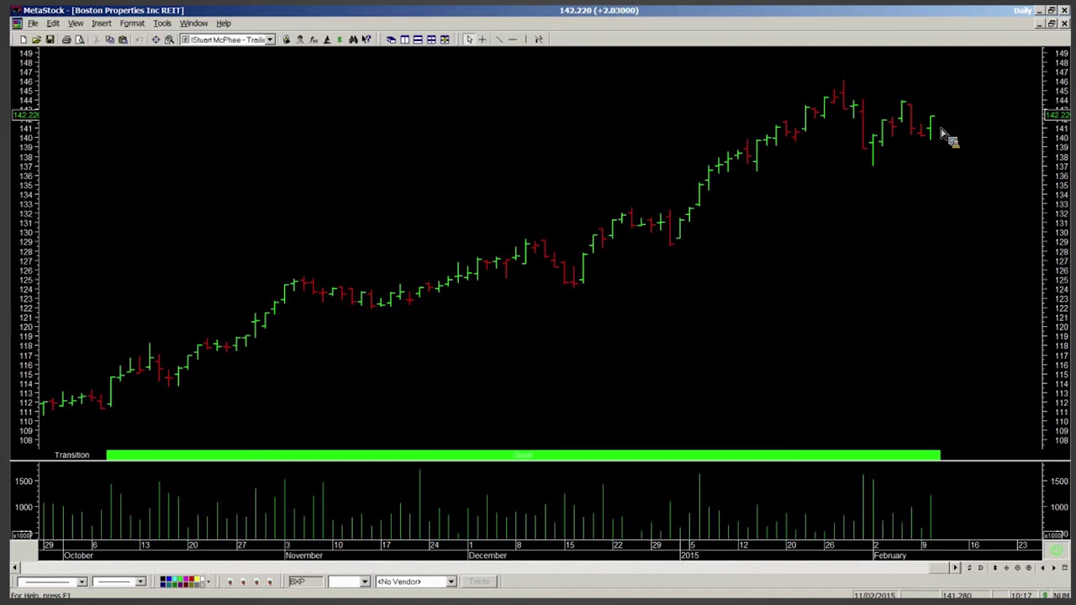
left_click(1019, 569)
left_click(1019, 569)
left_click(1029, 569)
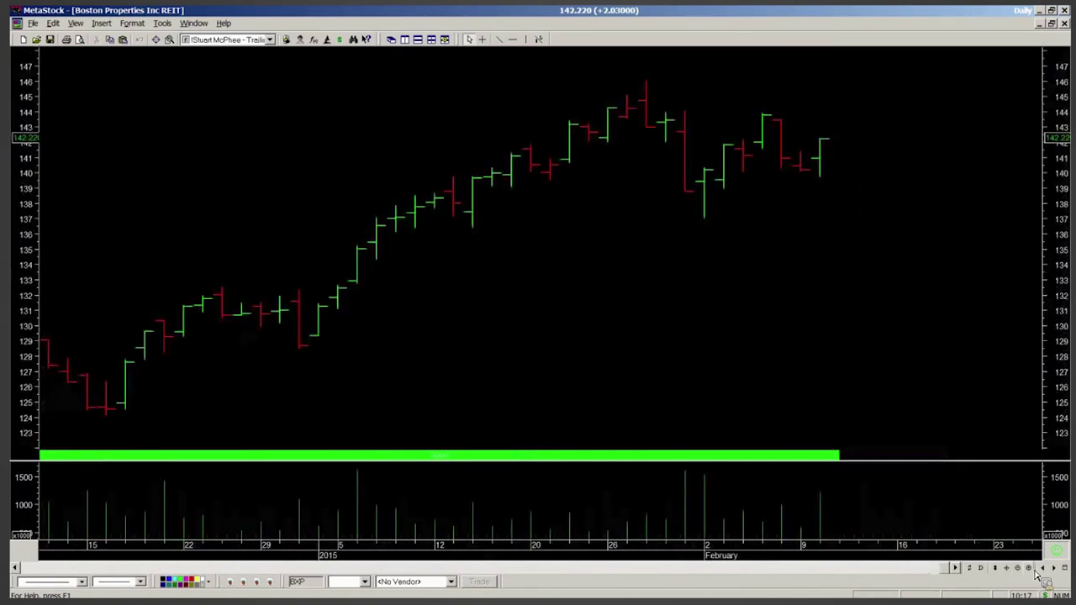
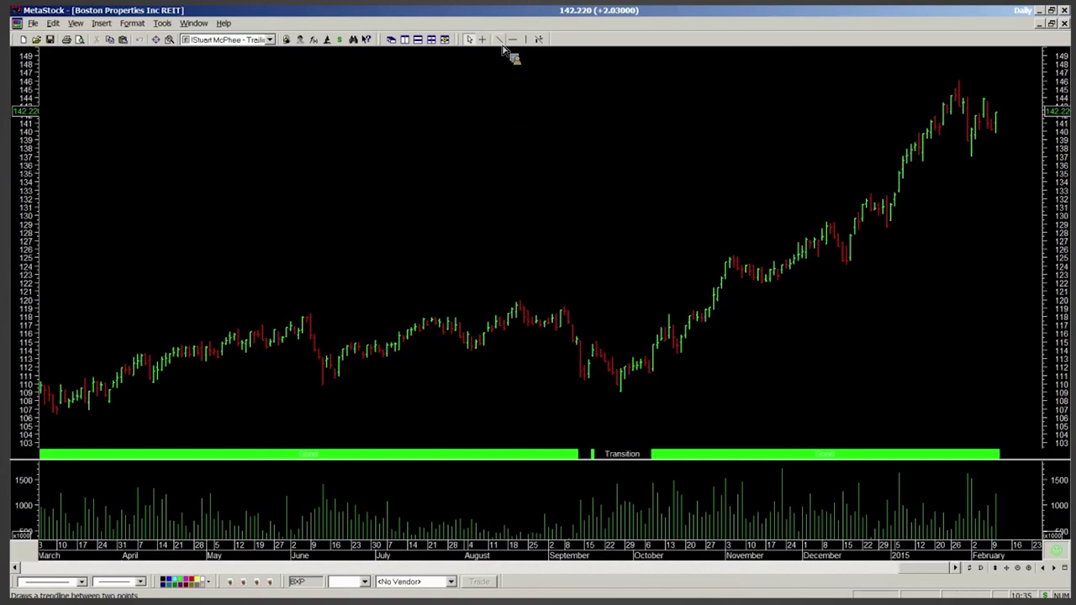
Step: Sketch two converging trendlines around the late January to February price bars, and delete both again
mouse_move(954, 78)
left_mouse_down()
mouse_move(1014, 116)
mouse_move(969, 172)
mouse_move(1017, 128)
left_mouse_up()
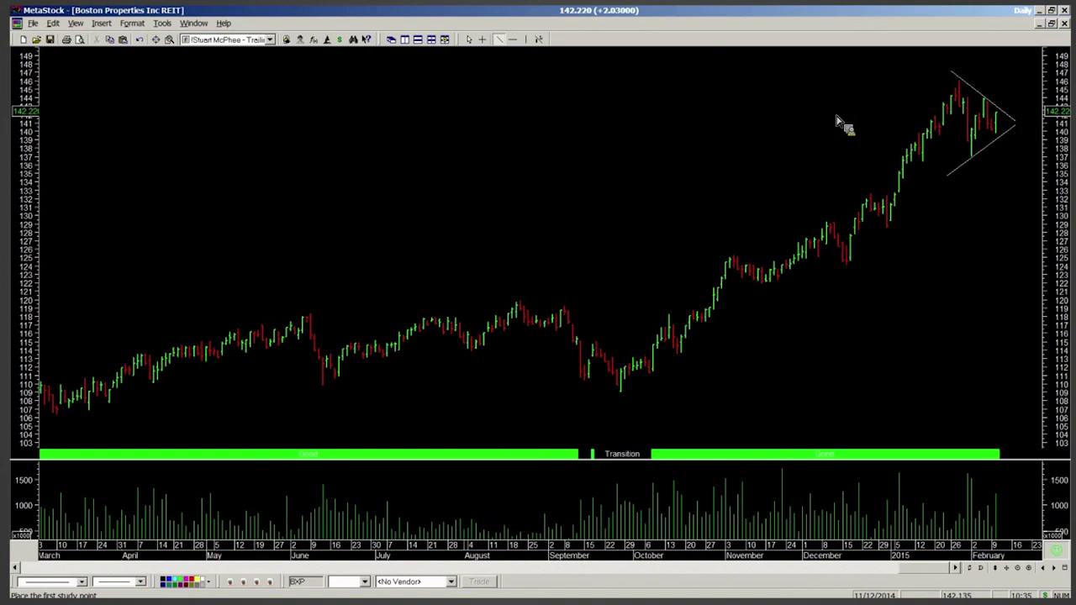
left_click(470, 40)
left_click(974, 89)
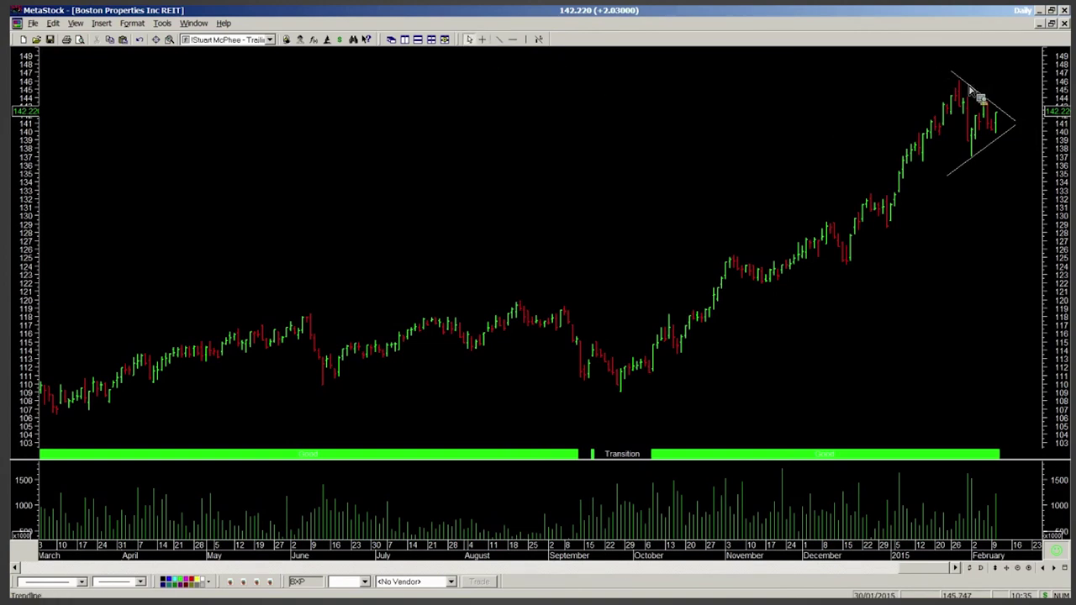
key("Delete")
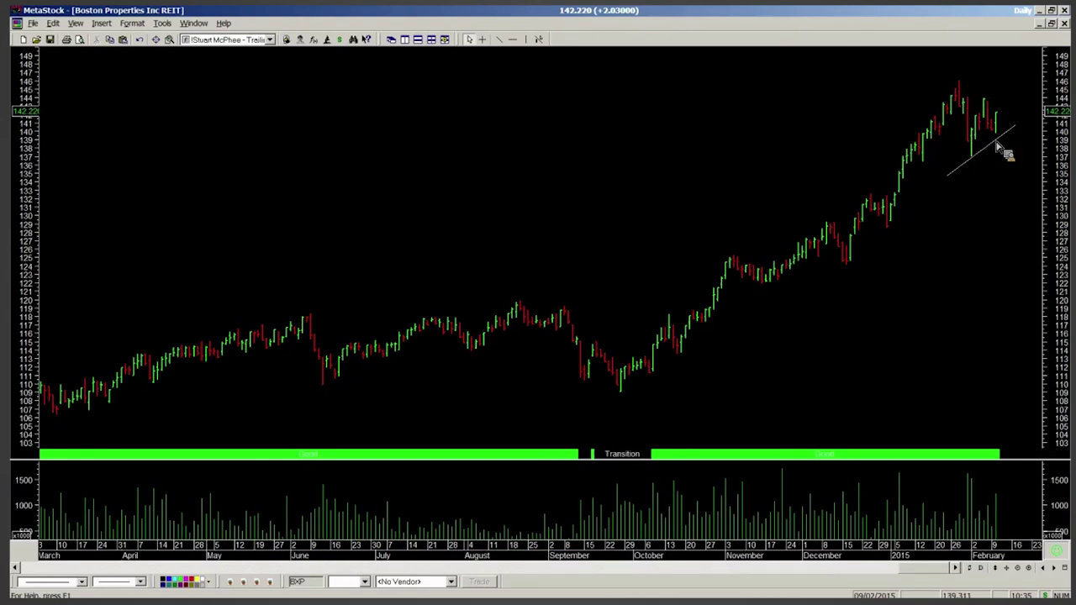
key("Delete")
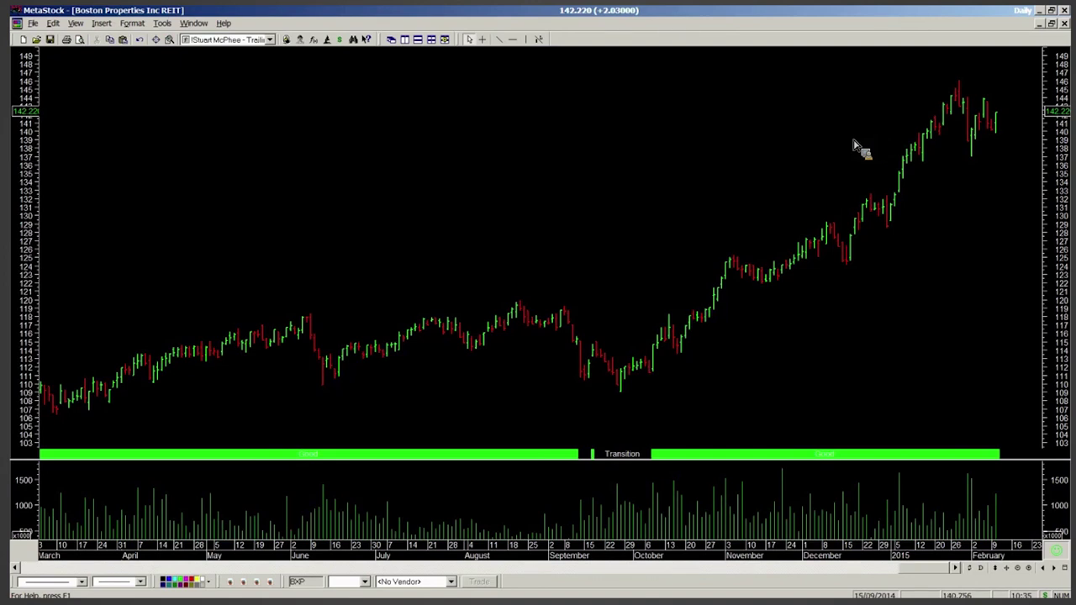
Step: Draw rising trendlines along the four upswings between late October and the end of January
left_click(500, 40)
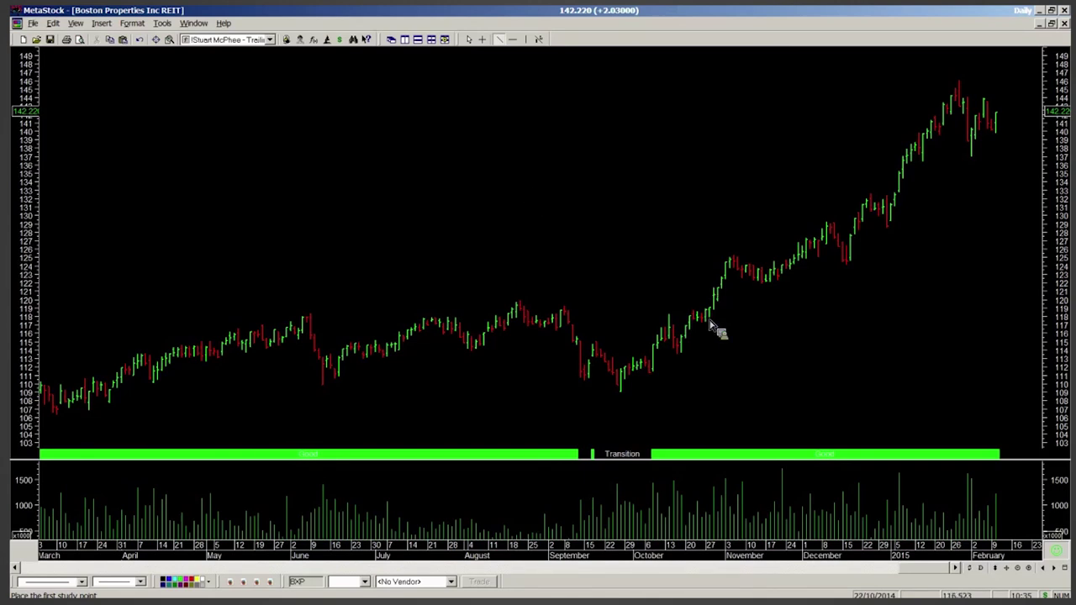
mouse_move(694, 339)
left_mouse_down()
mouse_move(709, 336)
mouse_move(734, 279)
mouse_move(723, 259)
mouse_move(734, 253)
left_mouse_up()
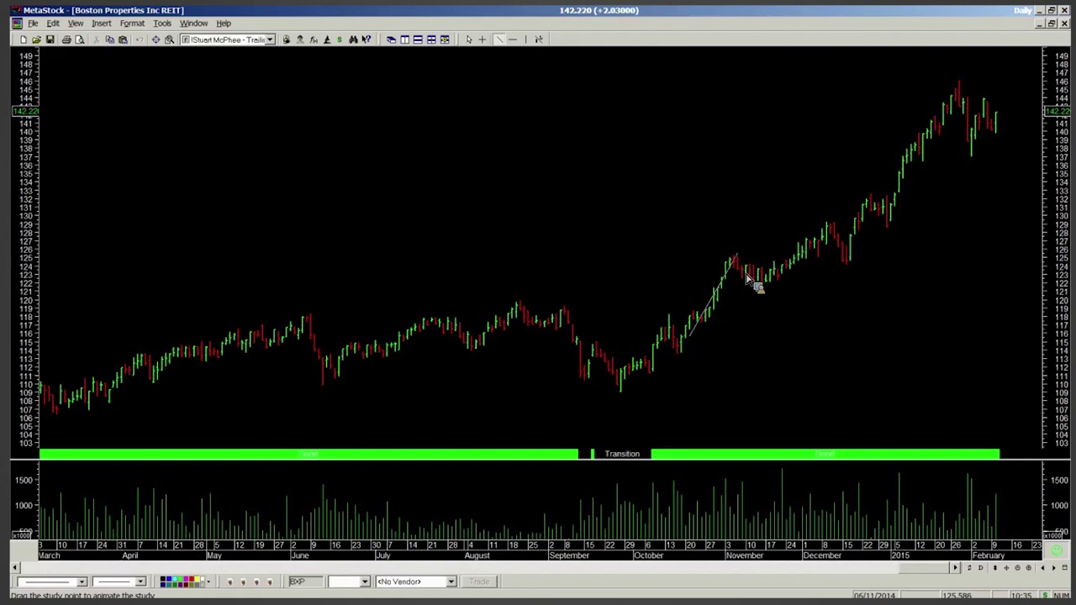
left_click_drag(747, 275, 967, 130)
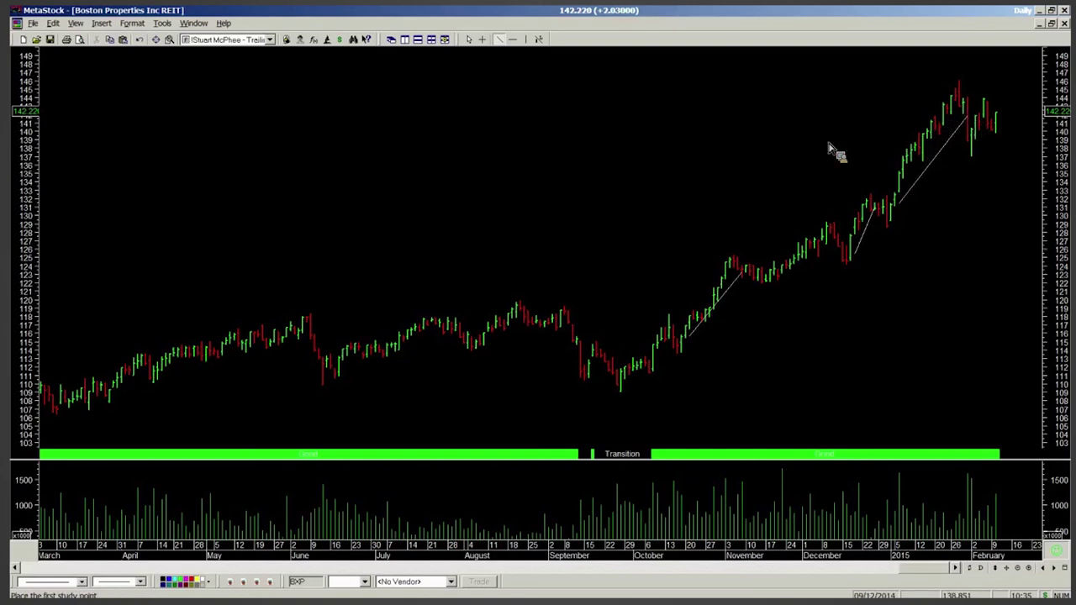
left_click_drag(805, 272, 796, 236)
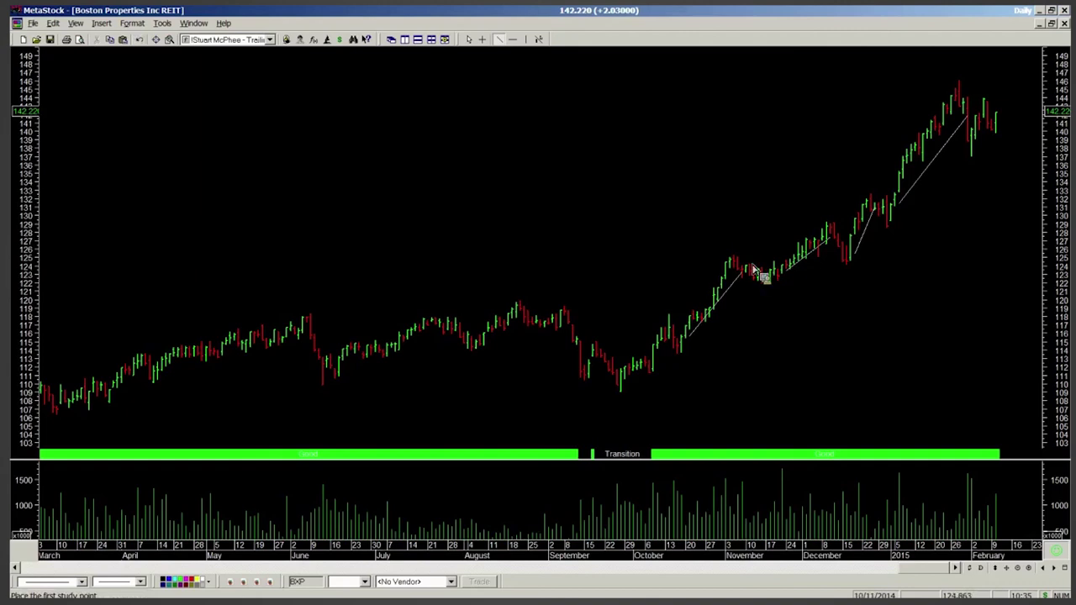
Step: Draw falling trendlines through the four pullbacks in November, mid-December, early January and early February
left_click_drag(747, 257, 790, 296)
left_click_drag(838, 209, 863, 268)
left_click_drag(878, 170, 907, 215)
left_click_drag(967, 73, 994, 135)
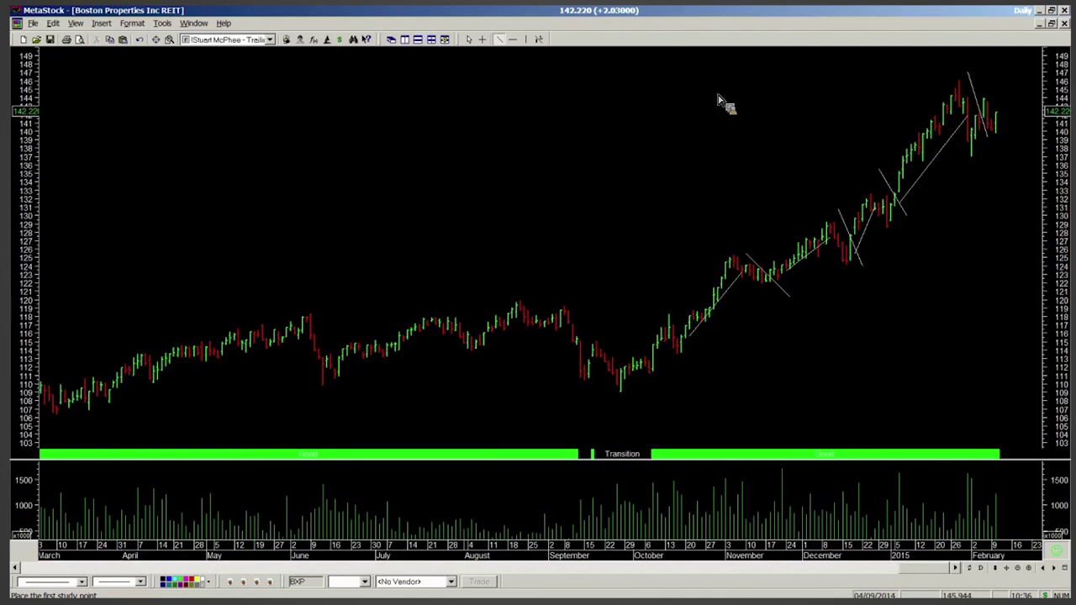
left_click(469, 40)
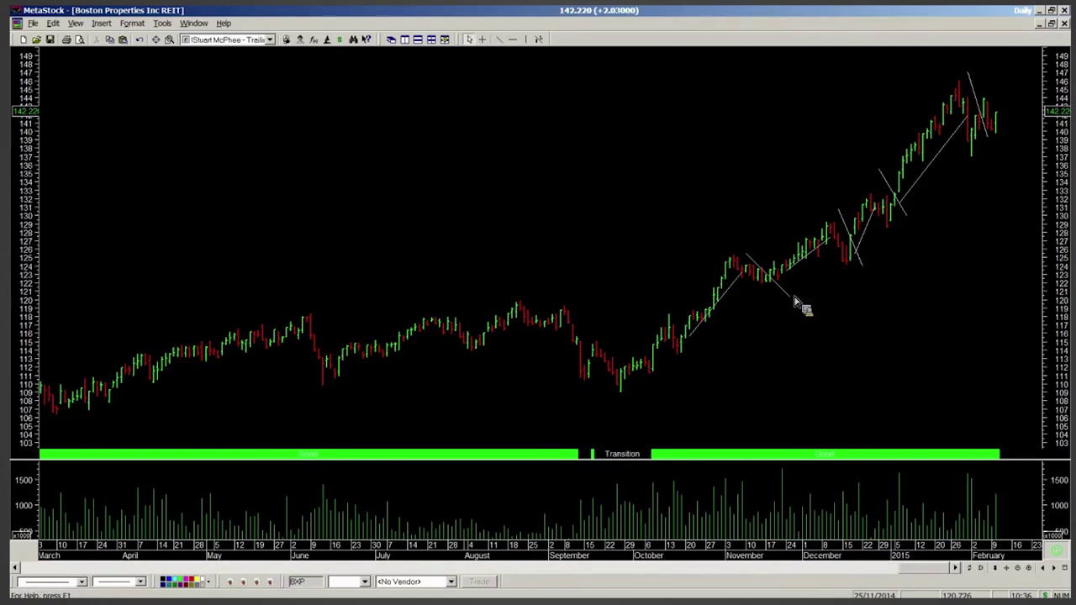
Step: Delete the four falling pullback trendlines, keeping the rising ones
mouse_move(790, 303)
left_mouse_down()
mouse_move(869, 281)
mouse_move(901, 239)
left_mouse_up()
left_click(907, 213)
key("Delete")
left_click(992, 143)
key("Delete")
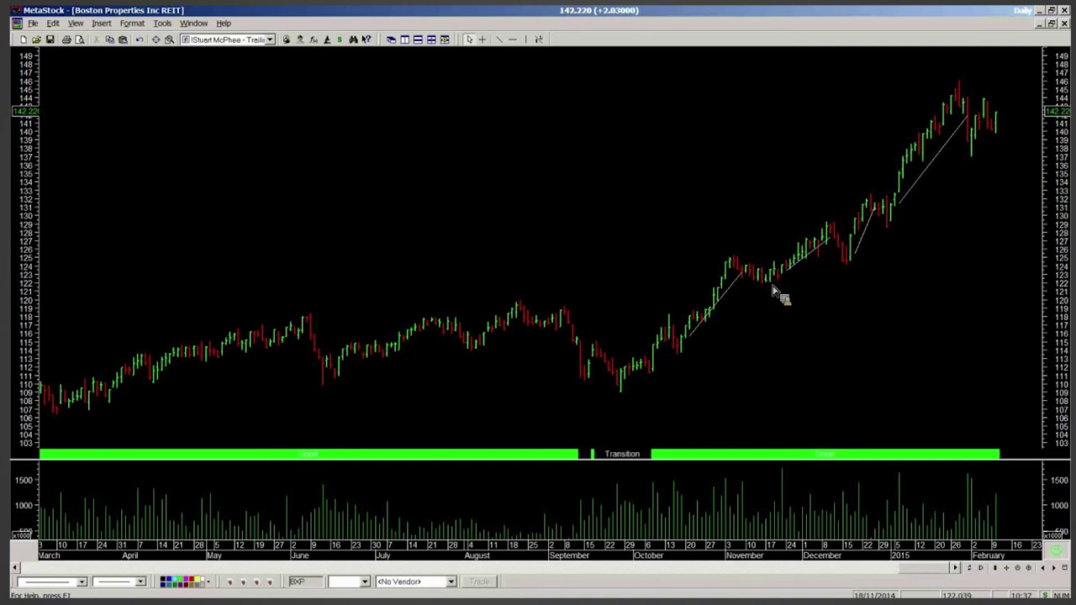
Step: Delete the four rising trendlines along the upswings to leave a clean price chart
mouse_move(759, 275)
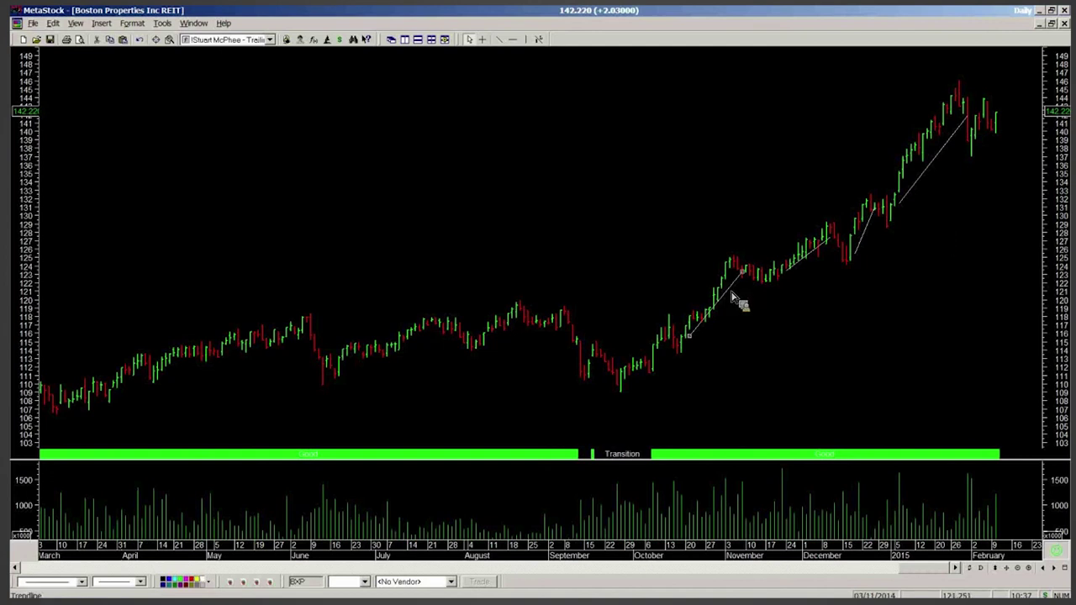
key("Delete")
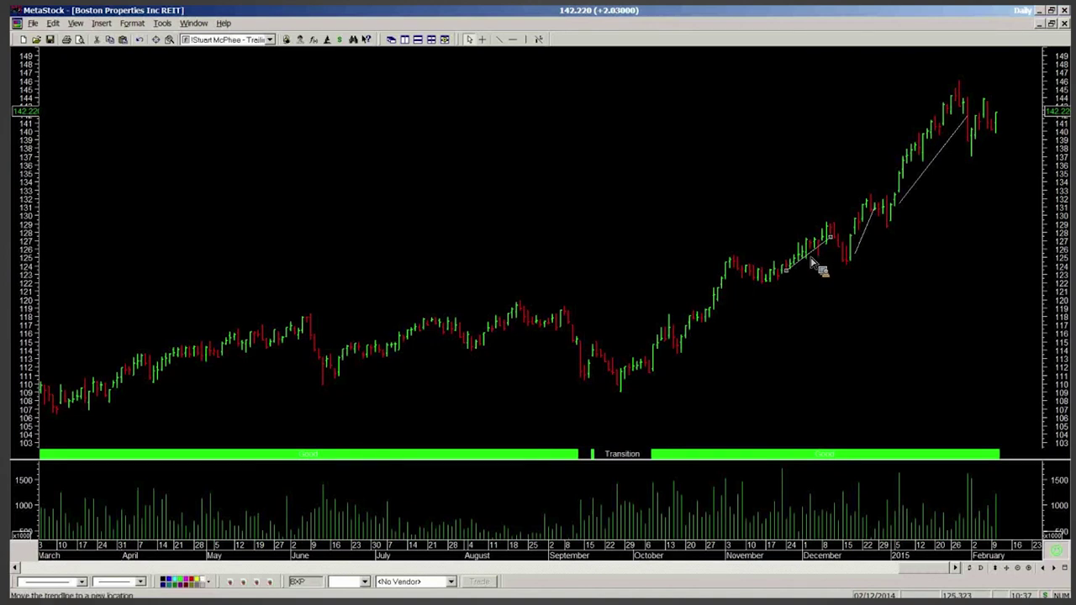
key("Delete")
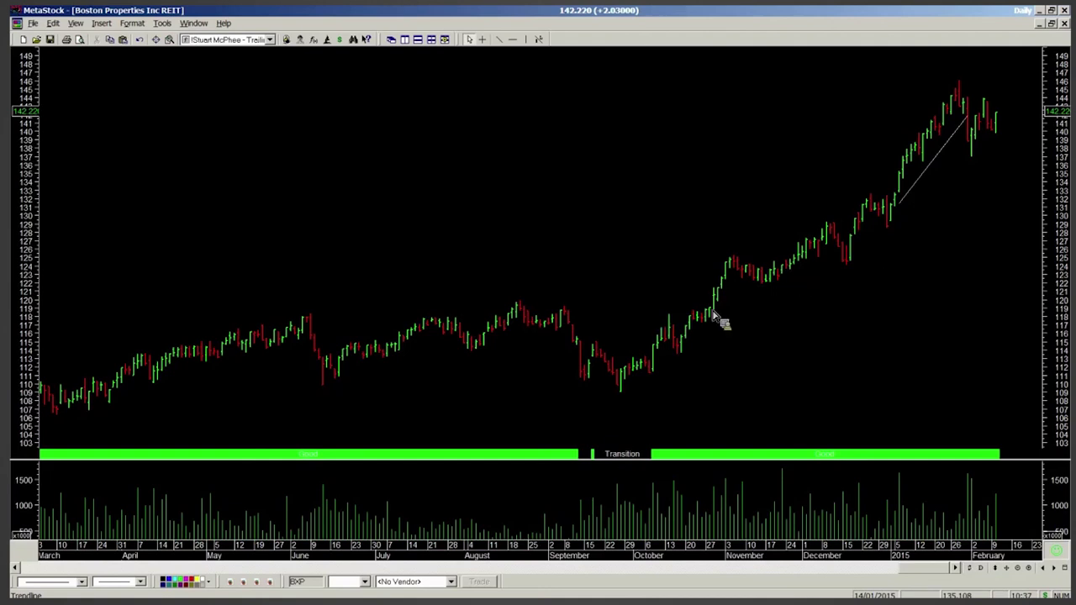
key("Delete")
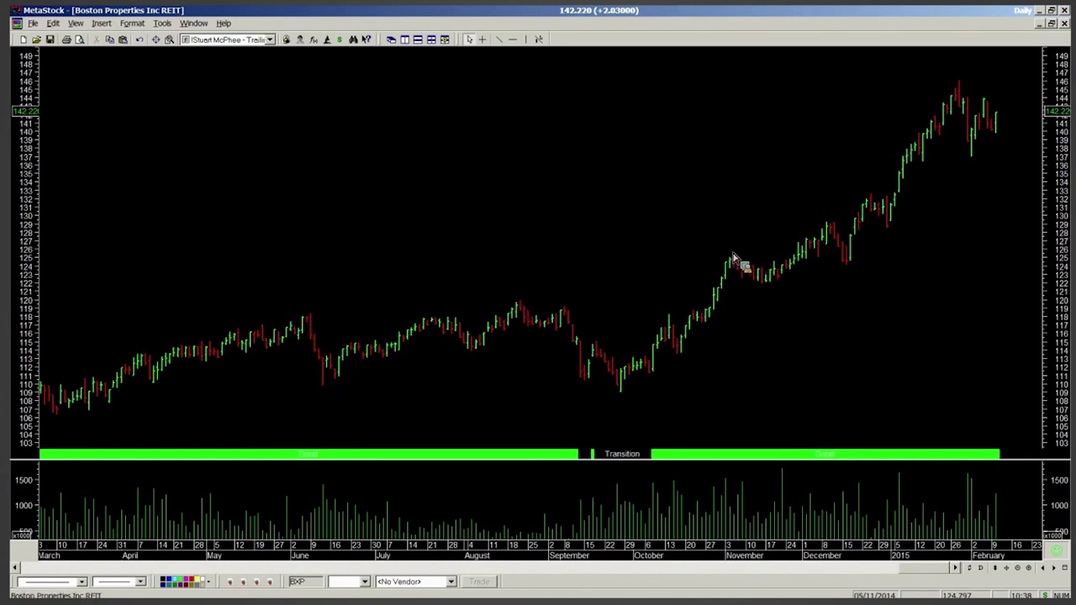
mouse_move(718, 301)
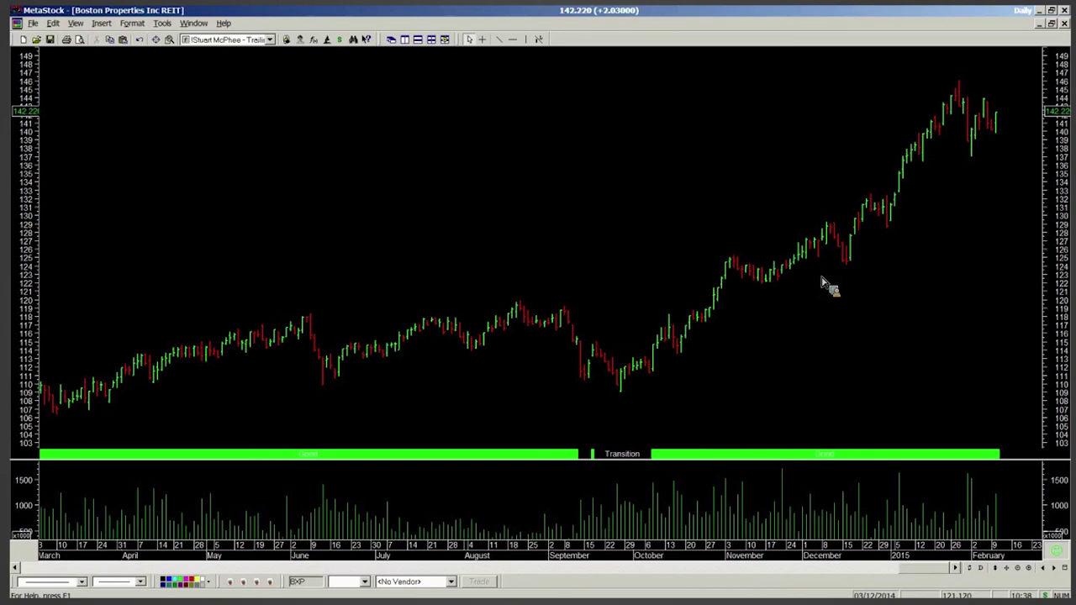
left_click_drag(933, 578, 922, 582)
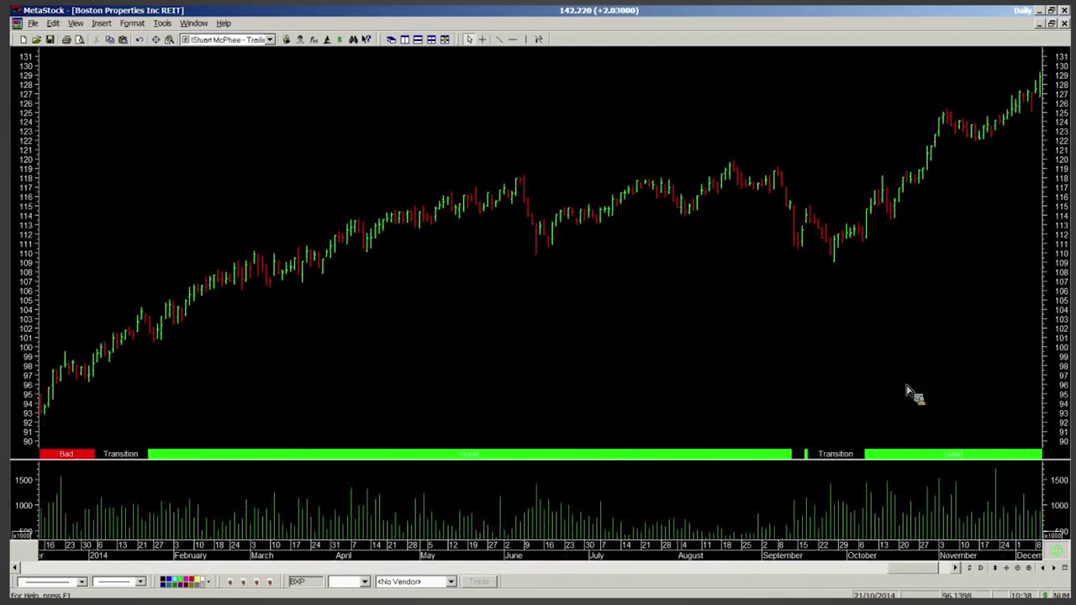
left_click(932, 572)
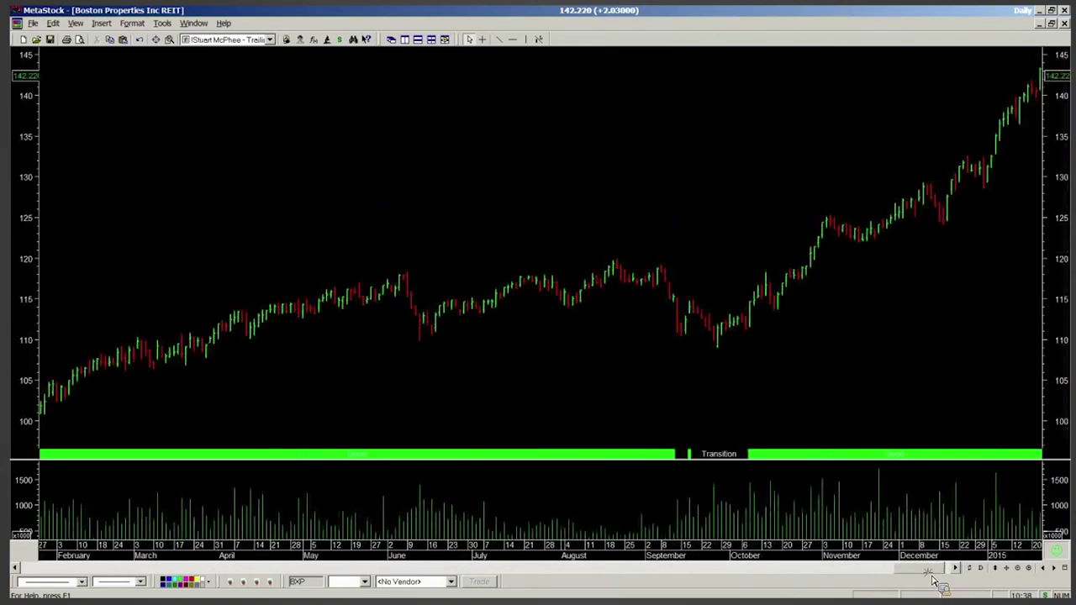
left_click(933, 575)
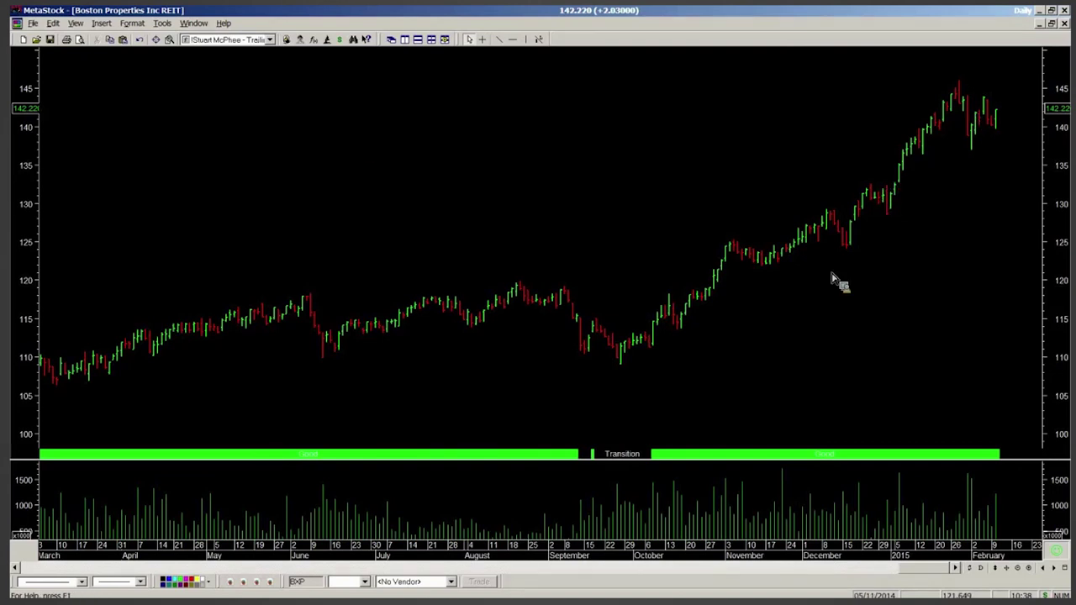
Step: Apply the Trailing ATR (Long) indicator to the price plot, starting 17/12/2014 with an ATR multiple of 4, merged with the left scale
mouse_move(855, 244)
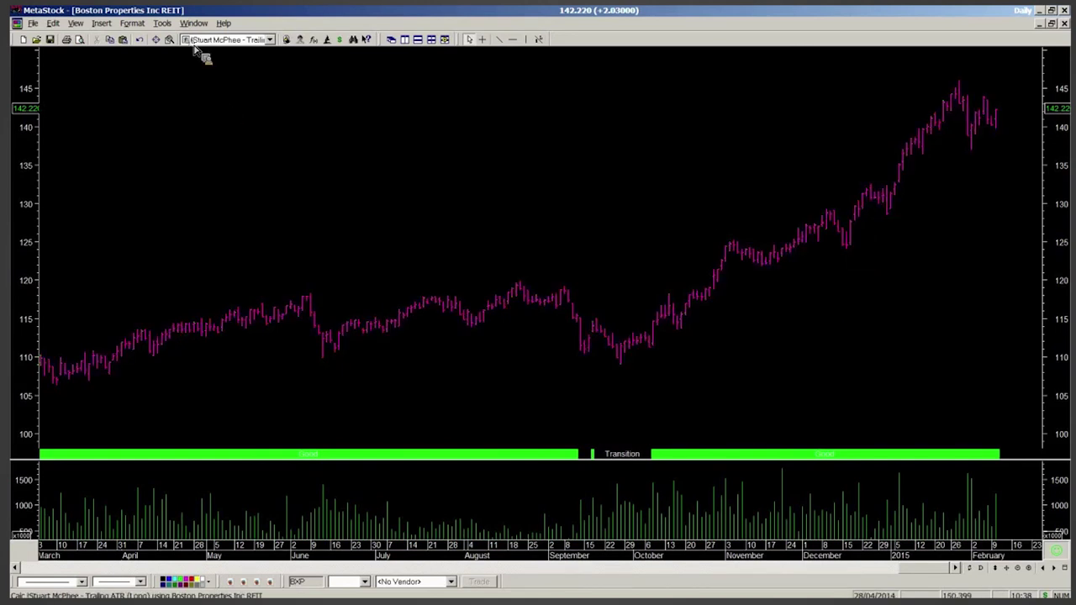
left_click_drag(196, 50, 250, 126)
type("17")
key("Tab")
type("12")
key("Tab")
key("Tab")
type("4")
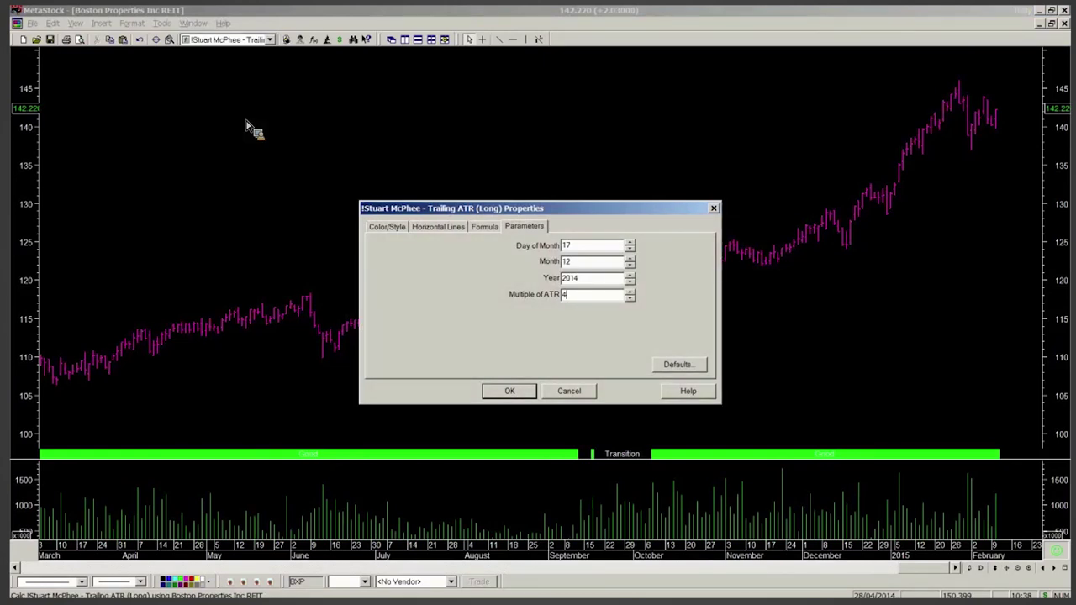
key("Return")
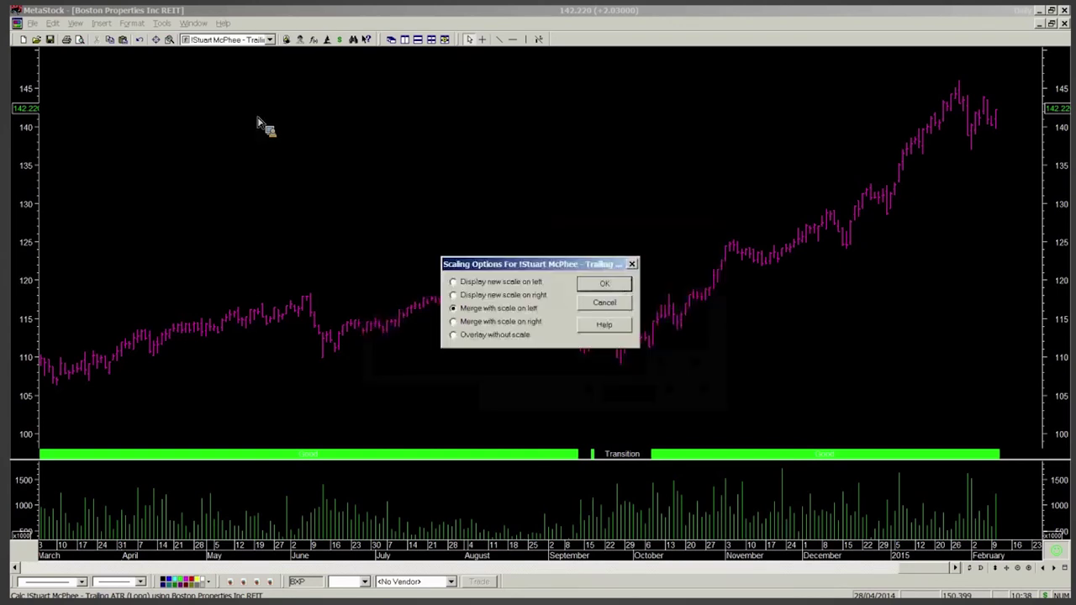
left_click(605, 284)
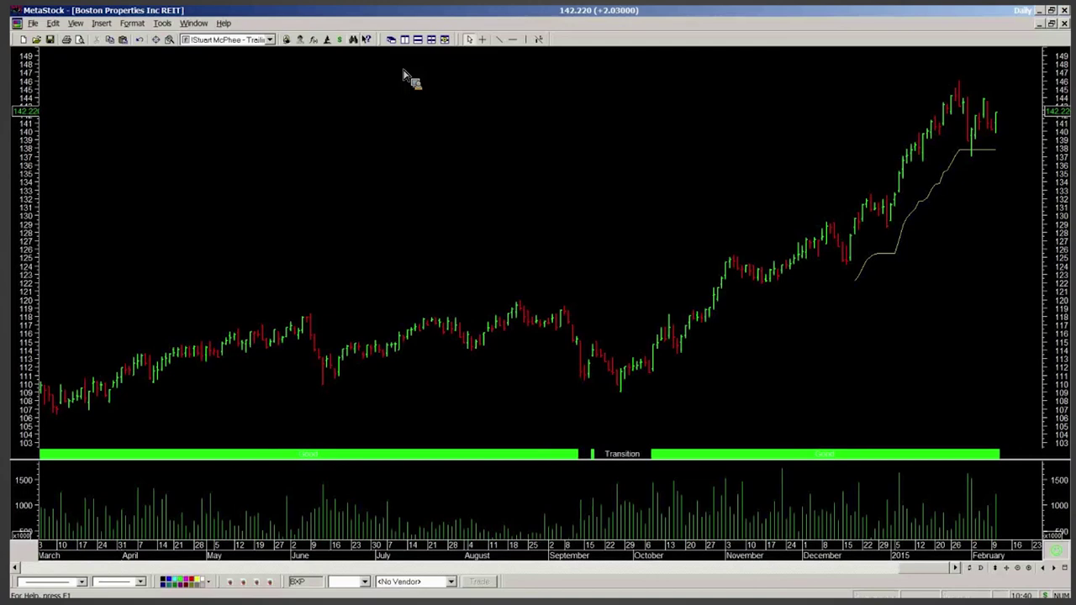
Step: Open the Altitude Trading System - Longs exploration results and sort them by security name and by Vol %, highest first
left_click(355, 40)
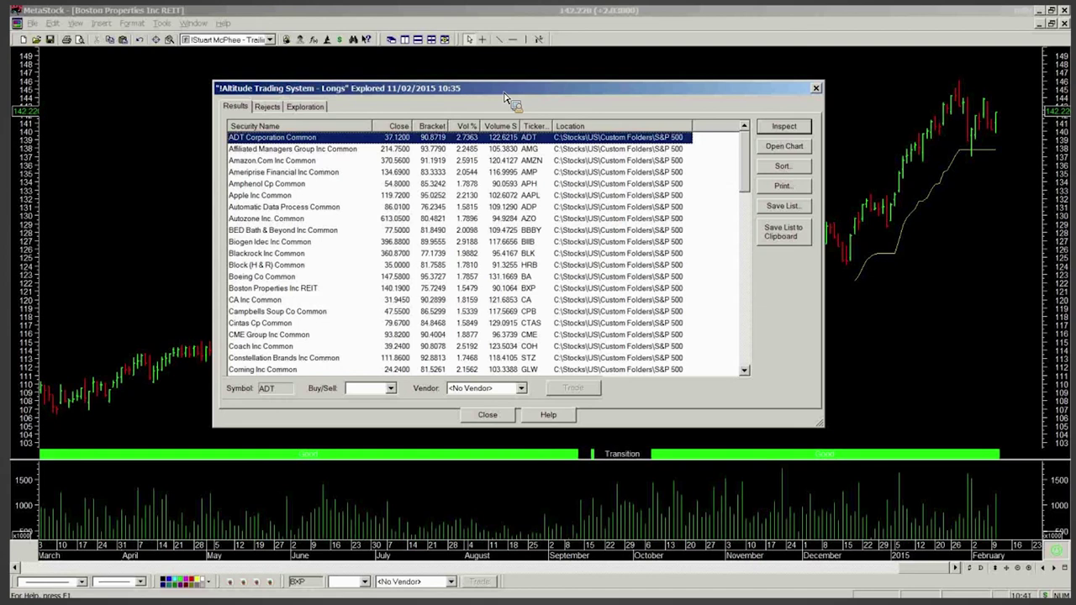
left_click(466, 127)
left_click_drag(486, 93, 485, 101)
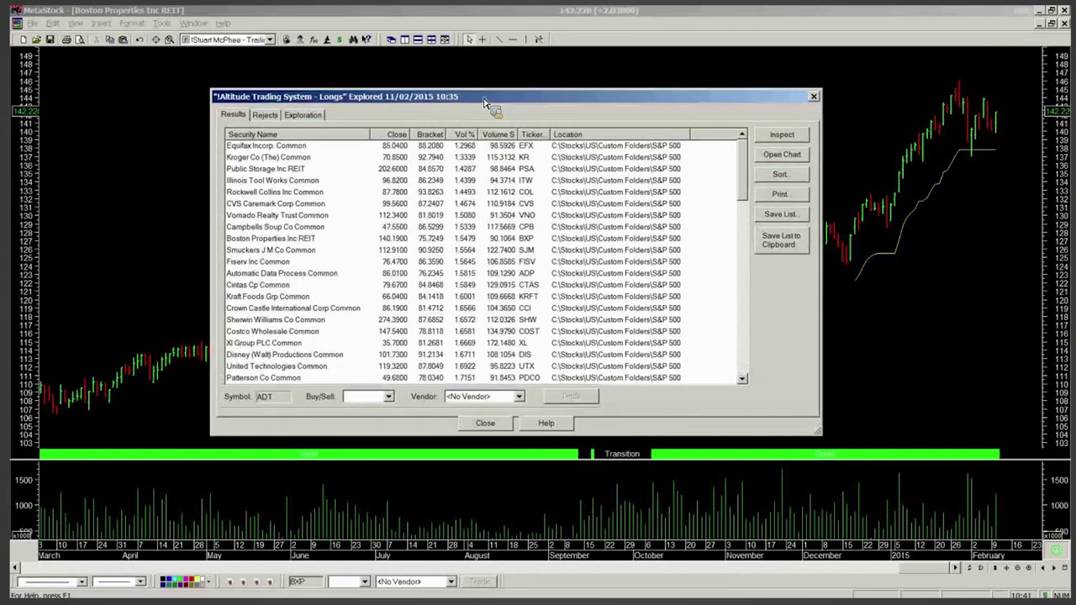
left_click(309, 137)
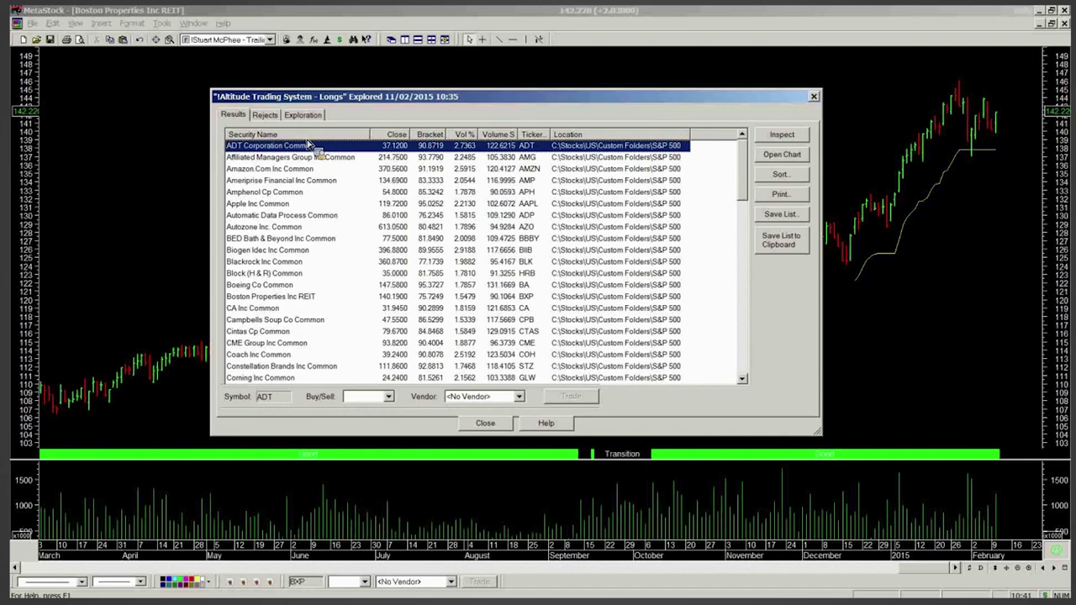
left_click(465, 136)
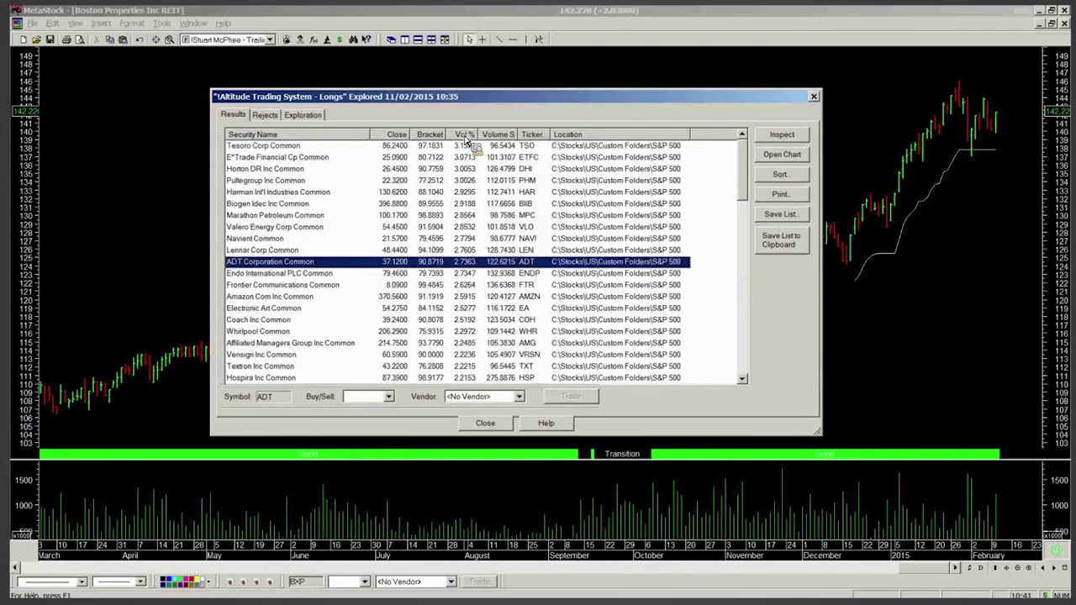
Step: Sort the exploration results by Volume S and by Bracket, each highest first, and close the results
left_click(500, 135)
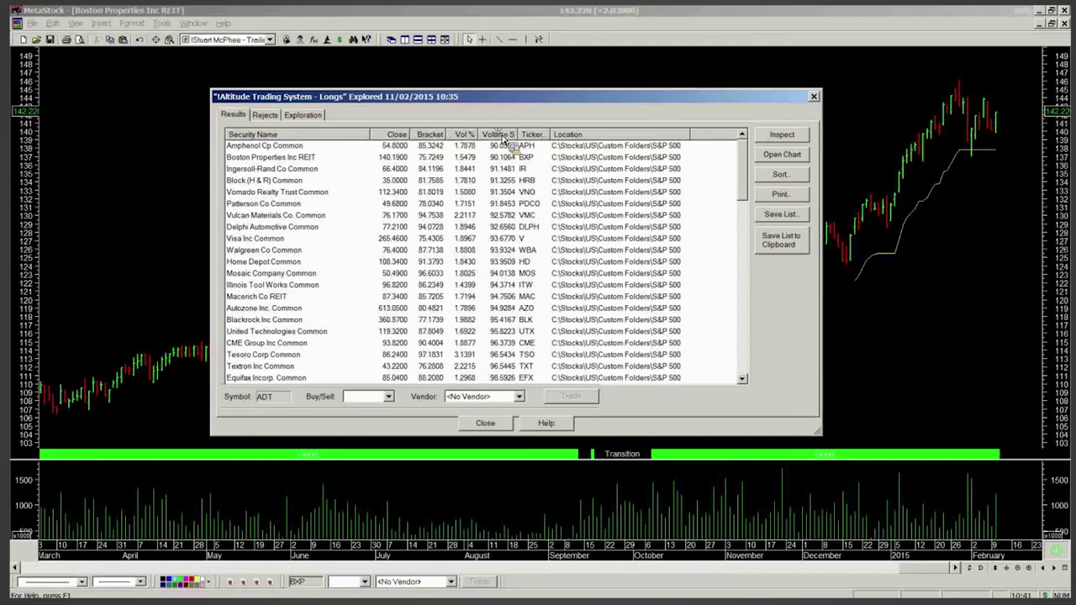
left_click(501, 135)
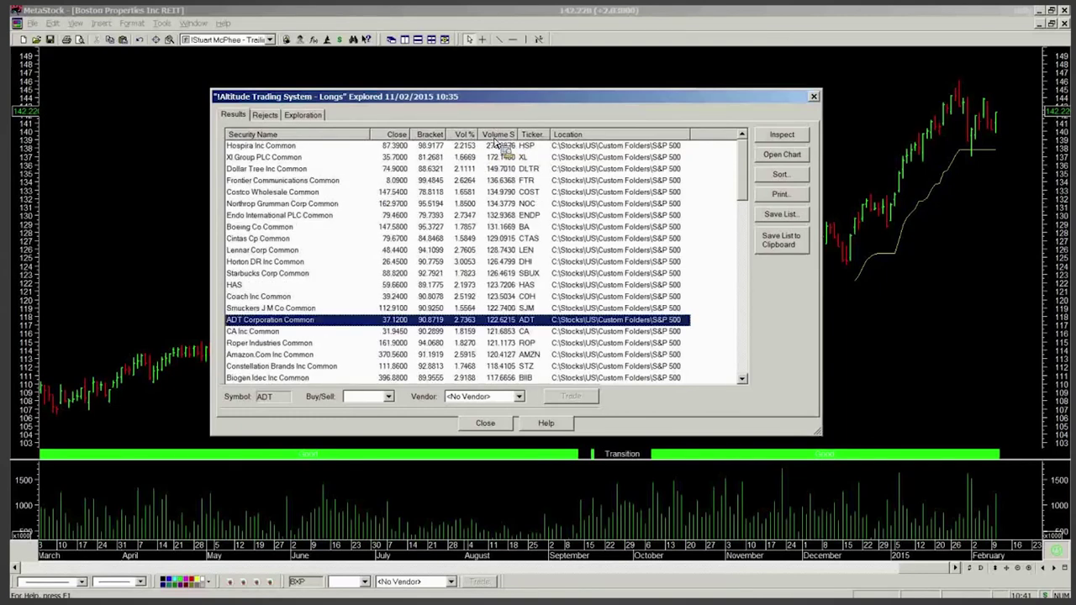
left_click(430, 135)
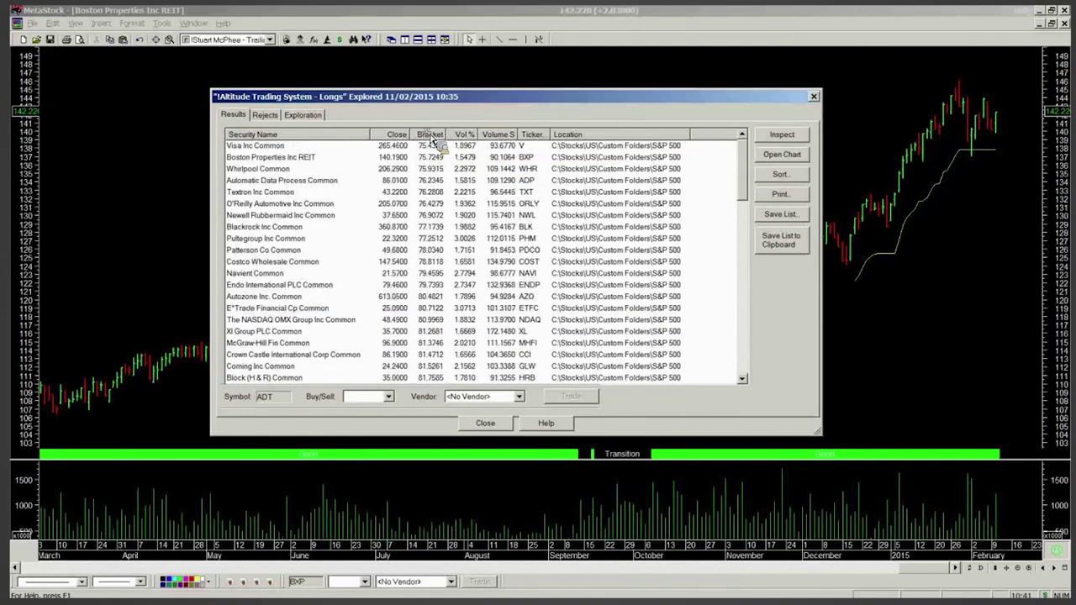
left_click(431, 135)
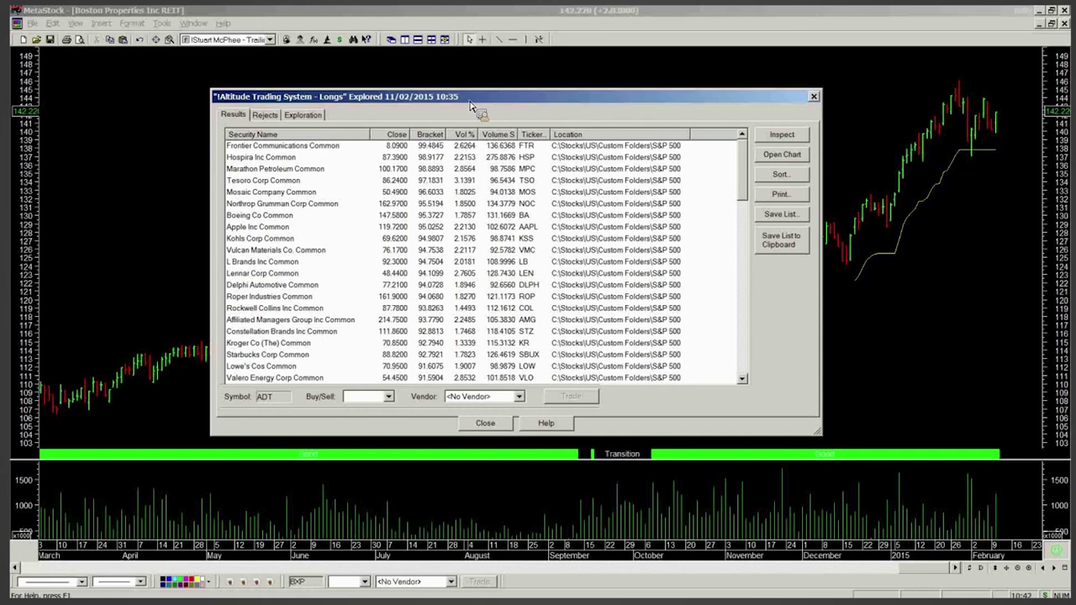
left_click_drag(481, 95, 492, 86)
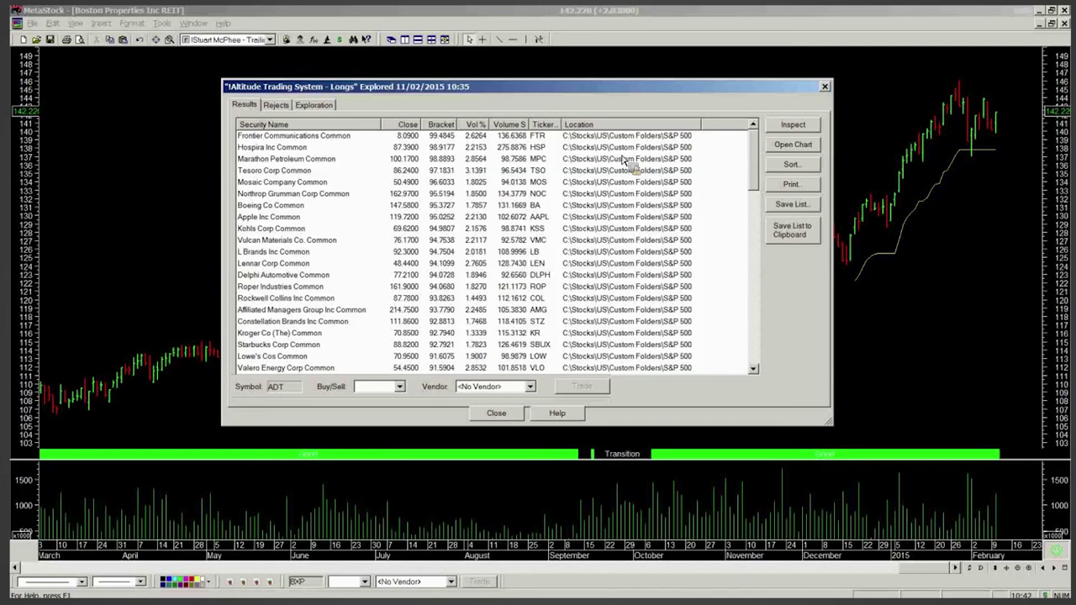
key("Escape")
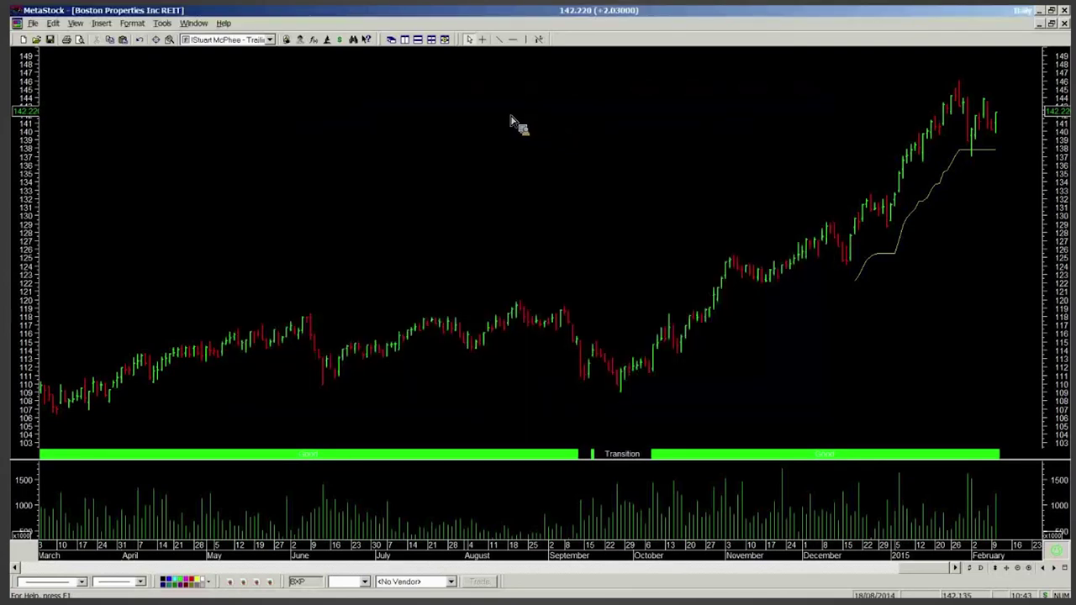